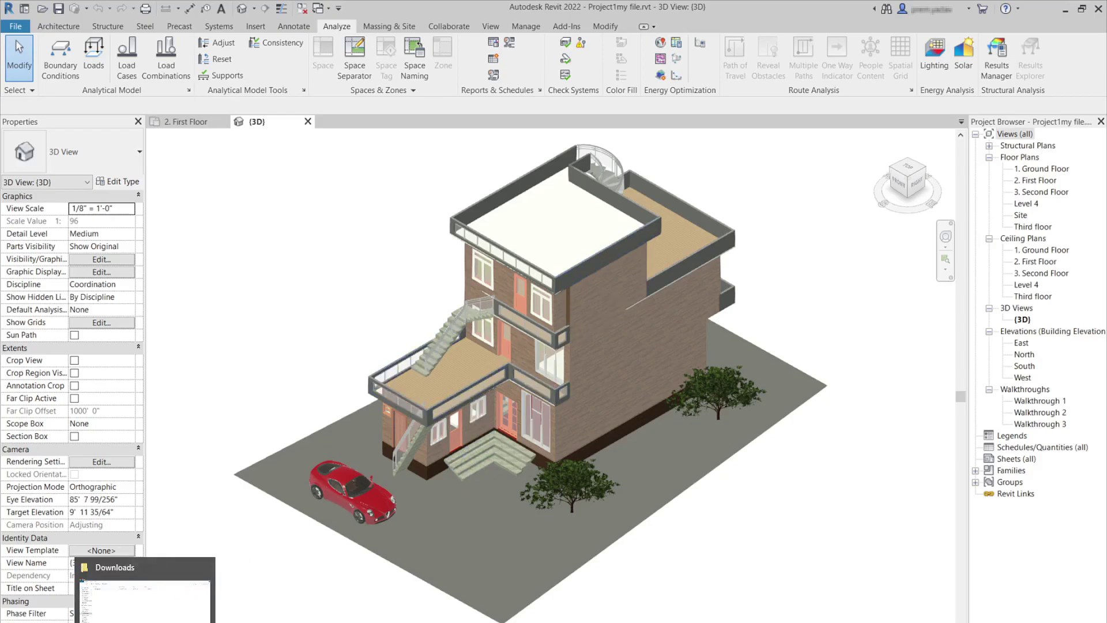
Step: Switch from Revit to the browser tab showing the Insight Plug-in download page
left_click(147, 593)
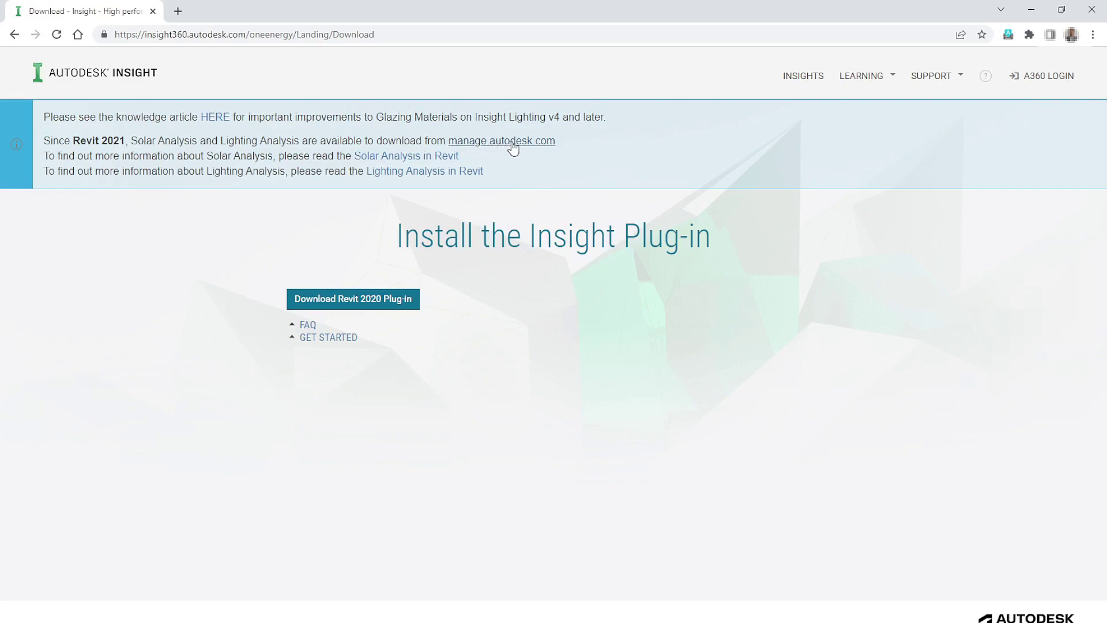
Step: Follow the manage.autodesk.com link and go to Products and Services > Custom Install
left_click(513, 148)
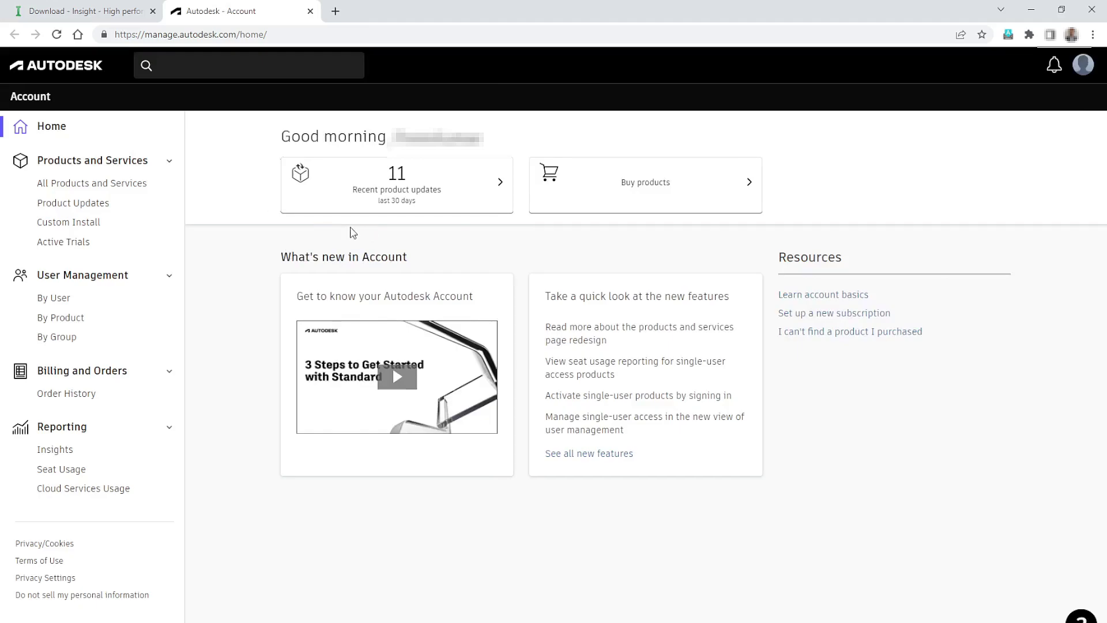
left_click(83, 227)
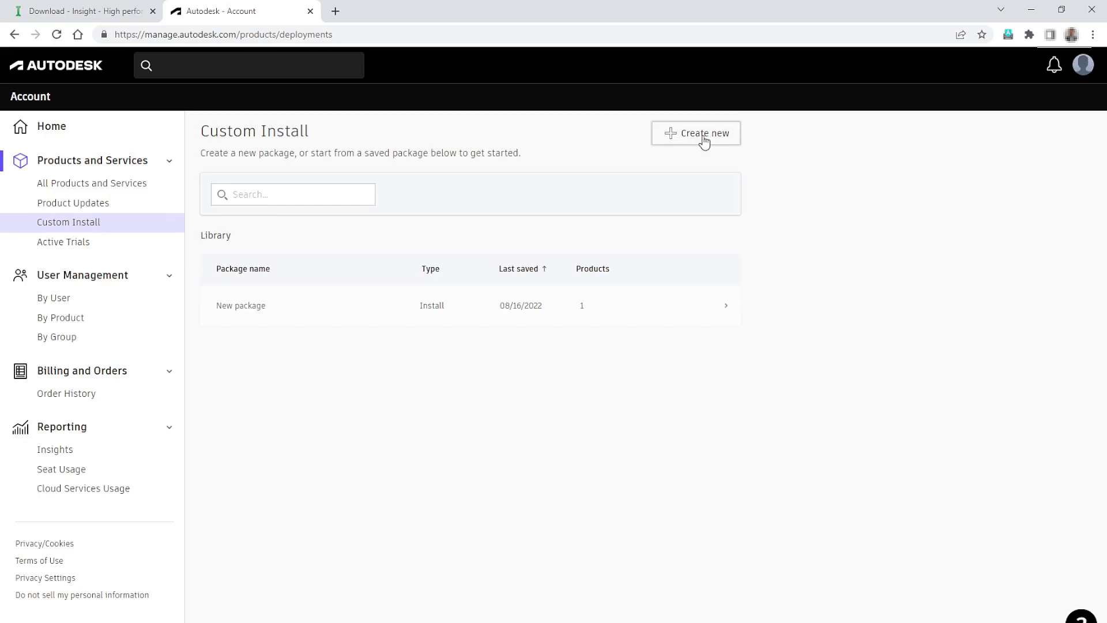
Step: Create a new custom install package and add Revit as its product
left_click(704, 142)
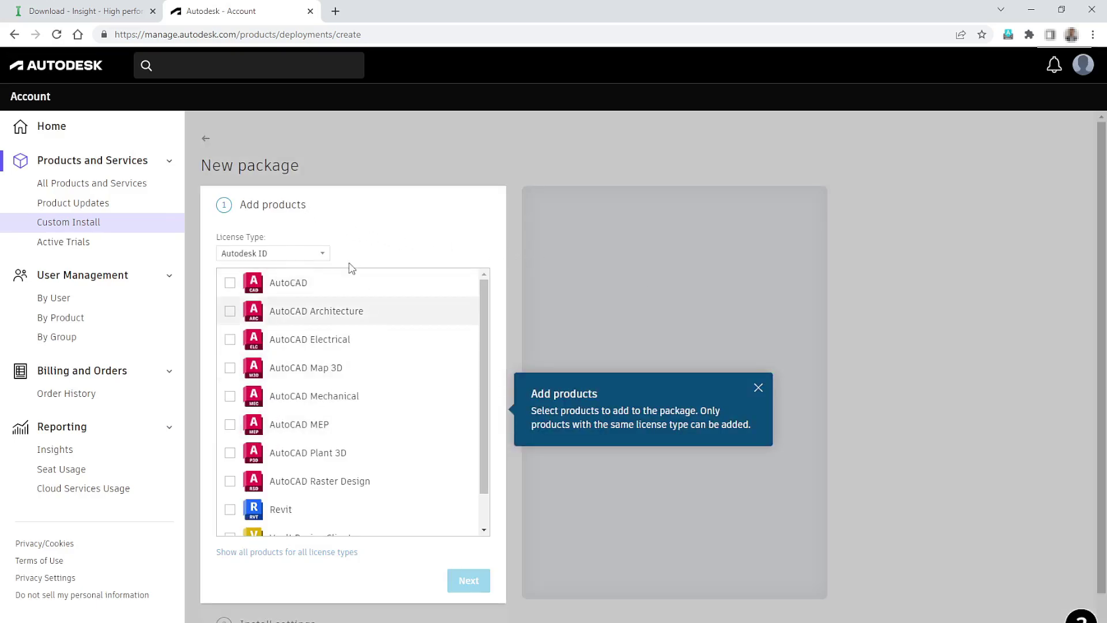
scroll(294, 361, "down", 2)
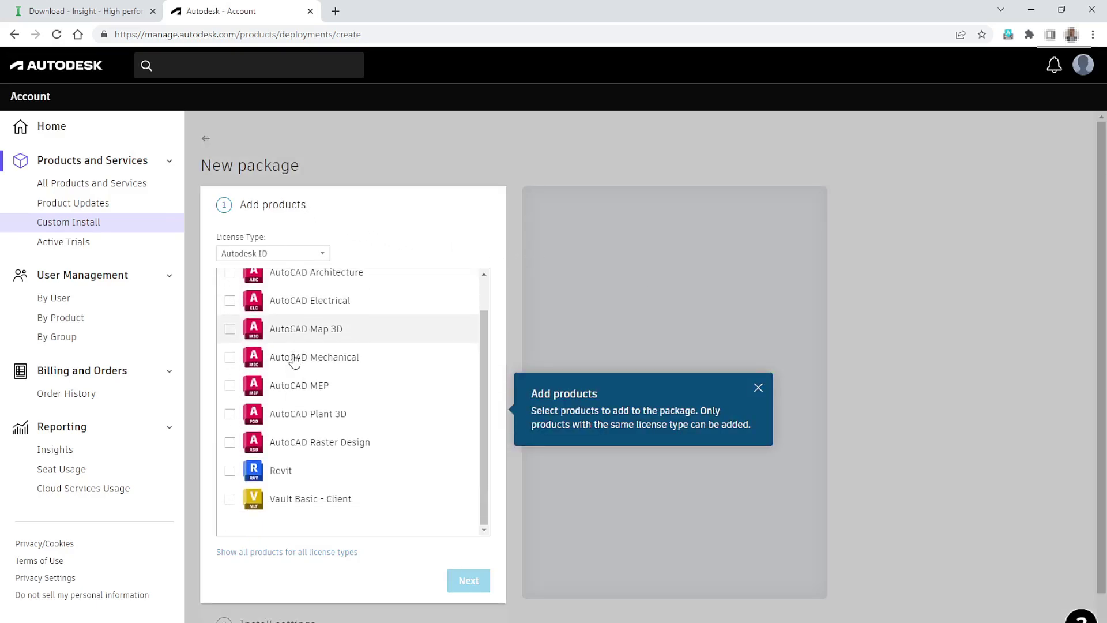
left_click(231, 471)
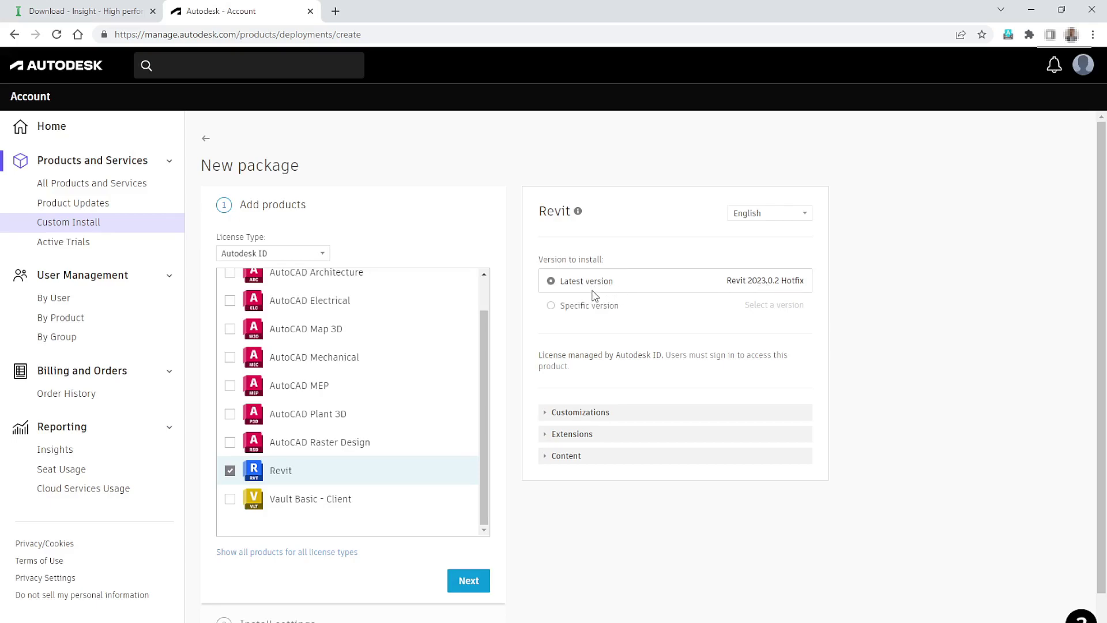
Step: Select Revit 2022 as the specific version and include the Lighting Analysis and Solar Analysis extensions
left_click(551, 306)
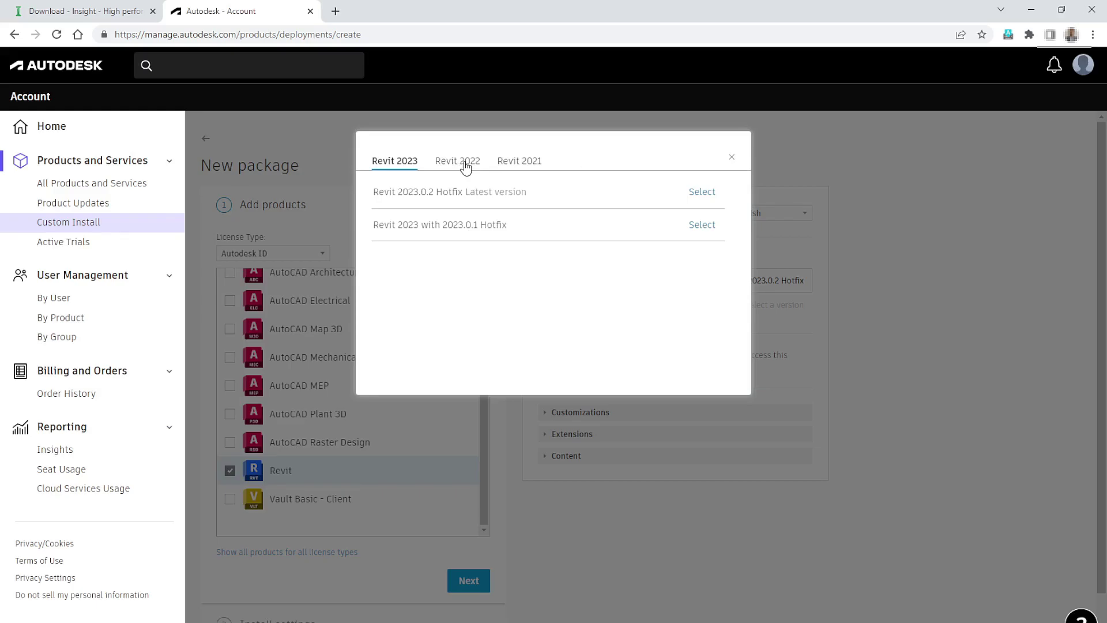
left_click(465, 166)
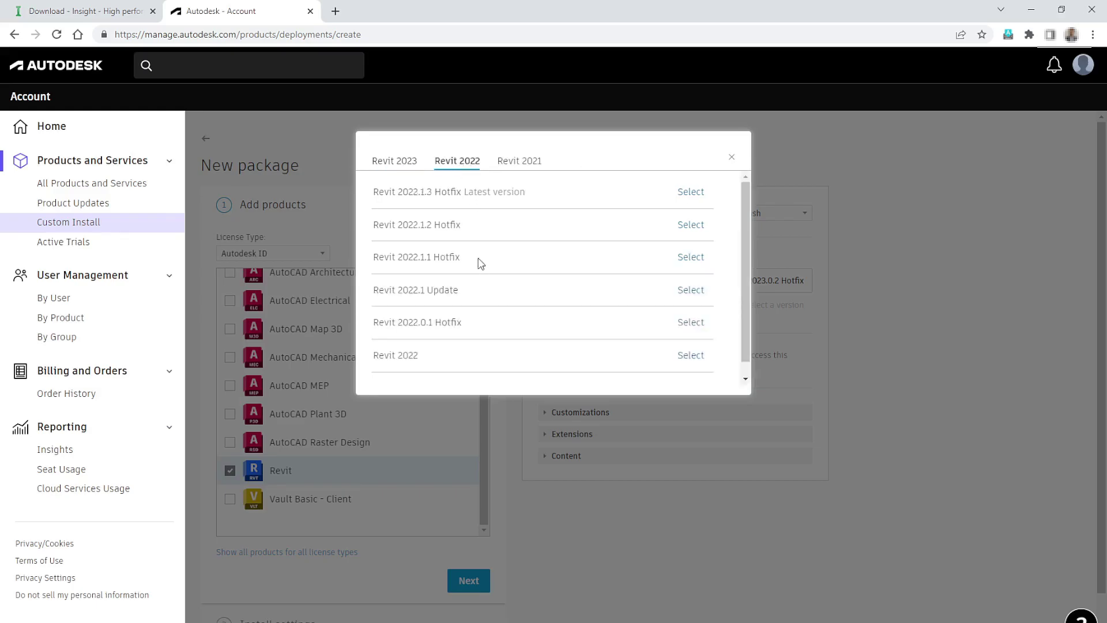
left_click(691, 356)
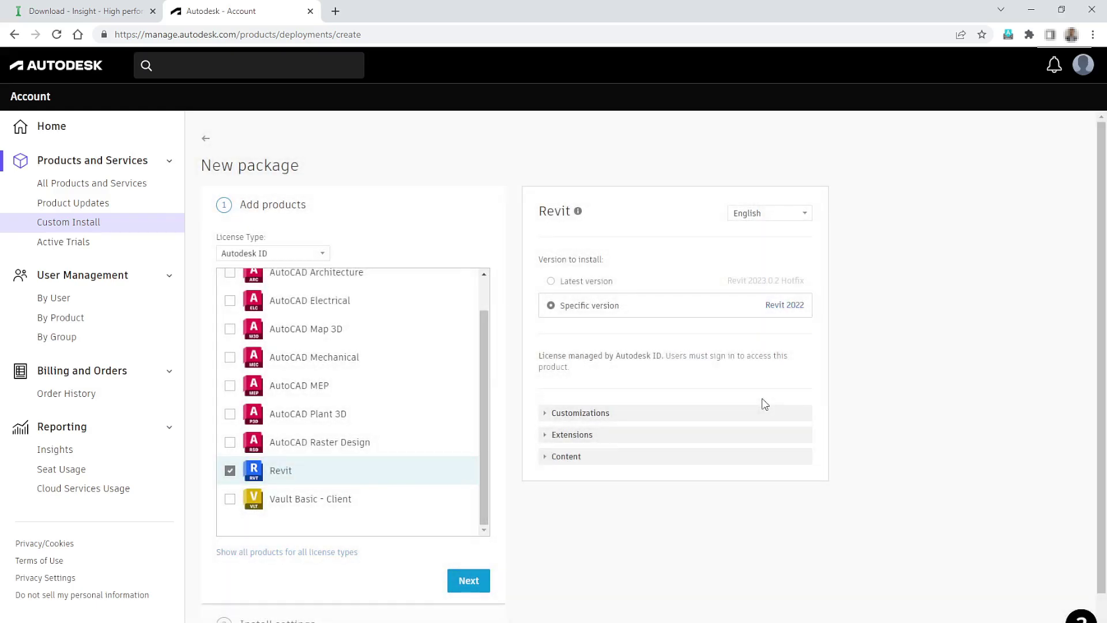
scroll(693, 354, "down", 1)
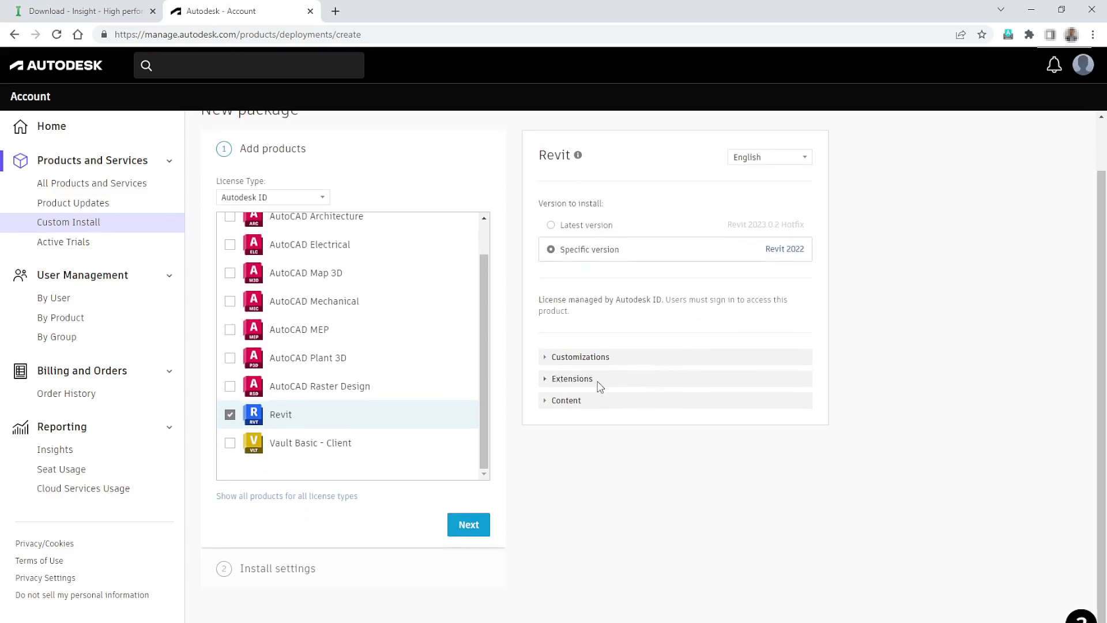
left_click(546, 382)
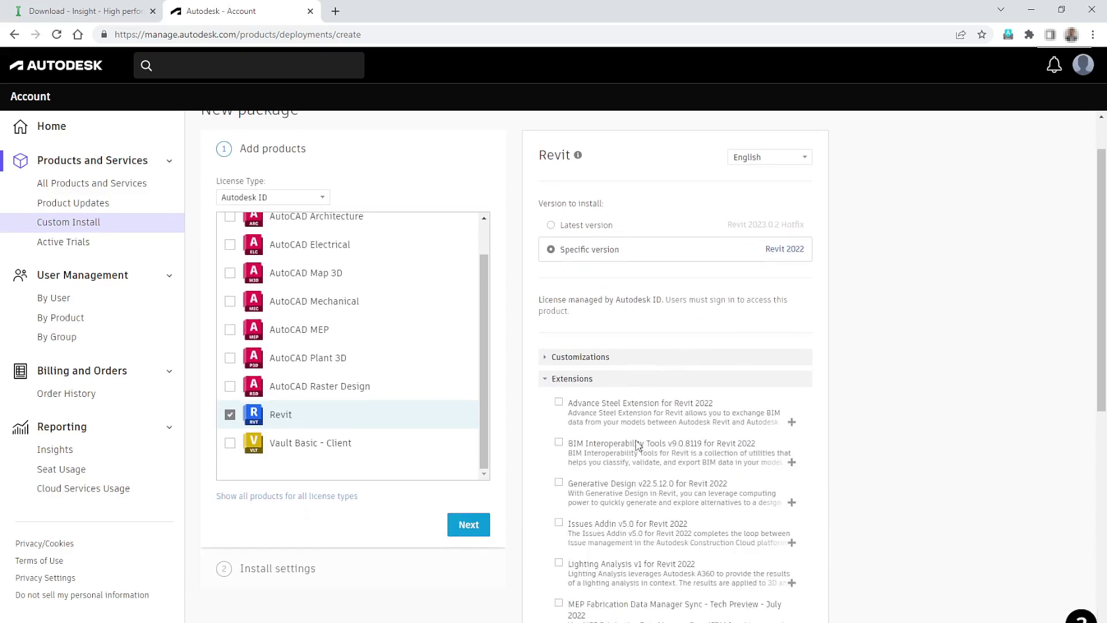
scroll(638, 443, "down", 1)
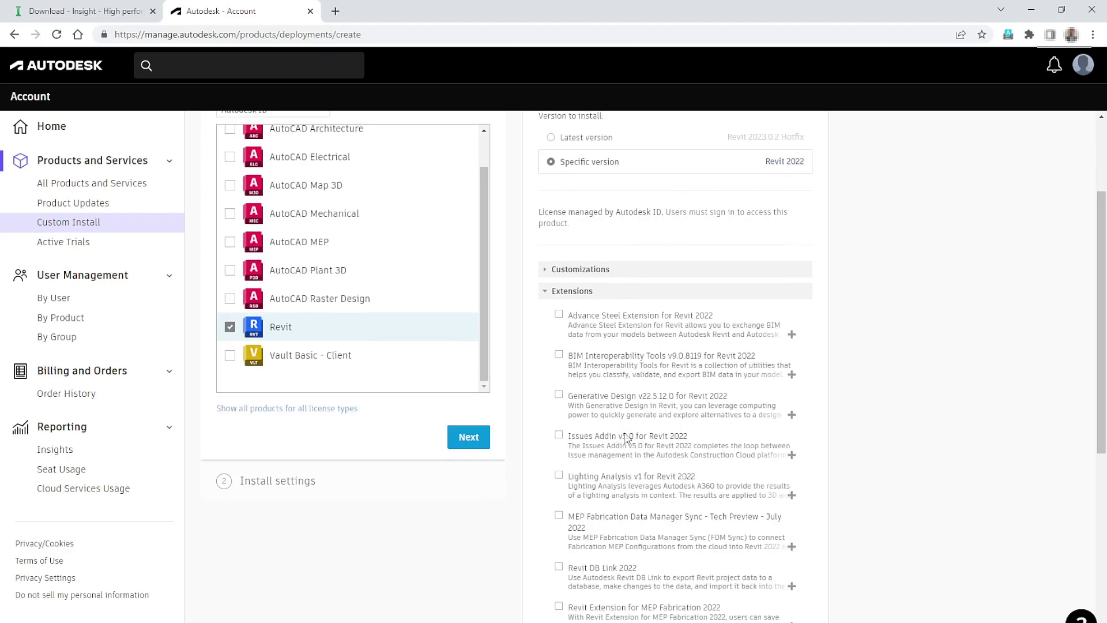
left_click(559, 476)
scroll(567, 482, "down", 5)
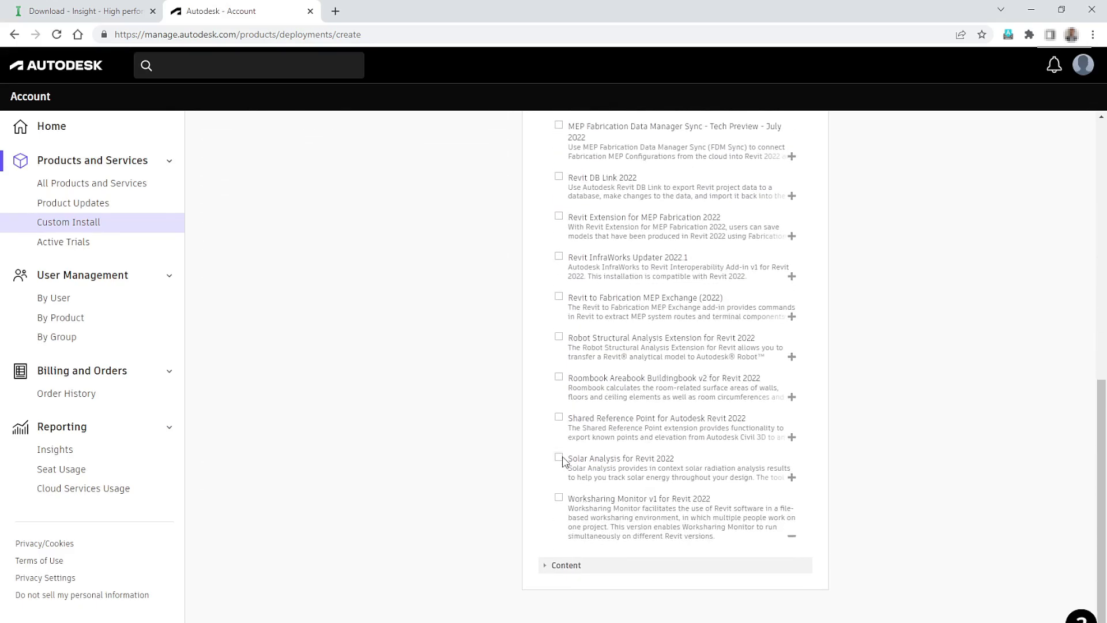
left_click(559, 457)
scroll(648, 472, "up", 1)
scroll(648, 472, "up", 2)
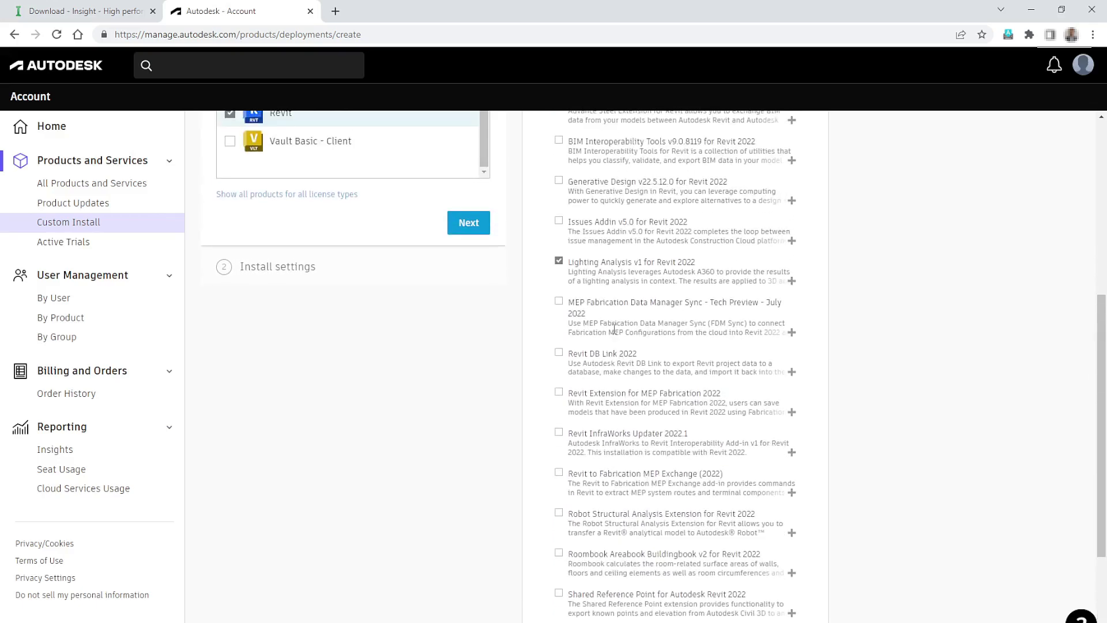
scroll(579, 295, "up", 2)
scroll(579, 296, "up", 2)
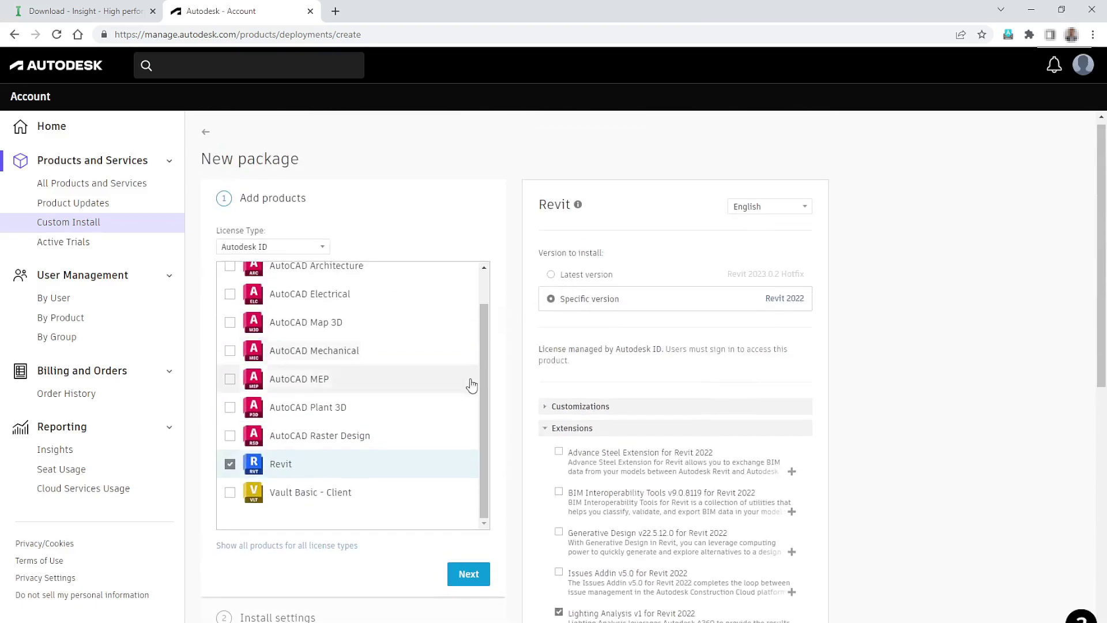
Step: Name the package 'Insight', agree to the Terms of Use and download its installer
left_click(469, 575)
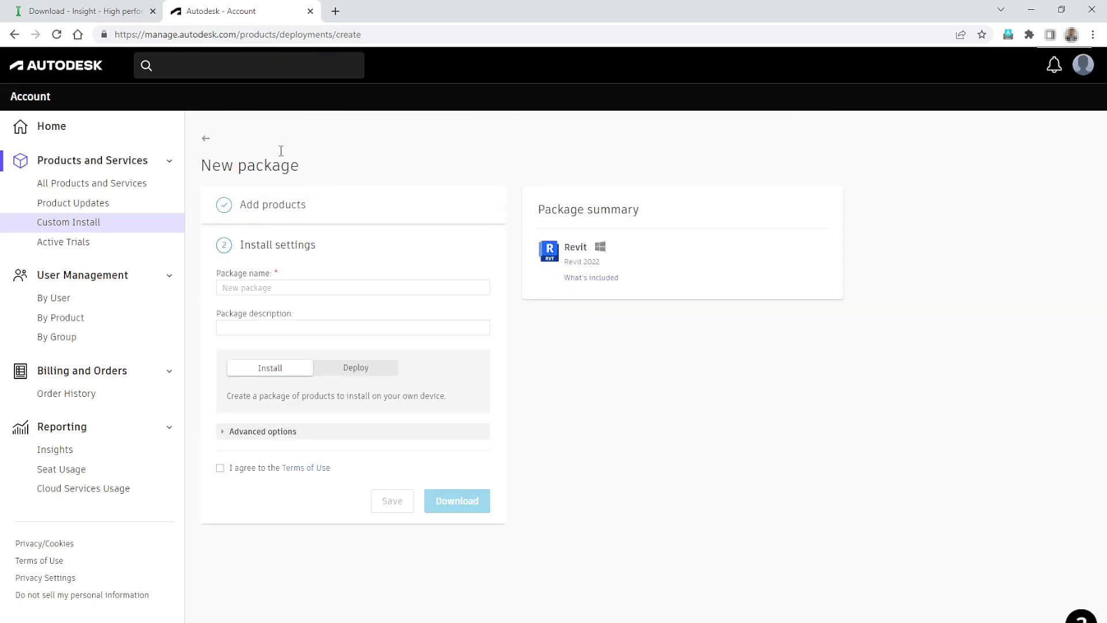
left_click(334, 289)
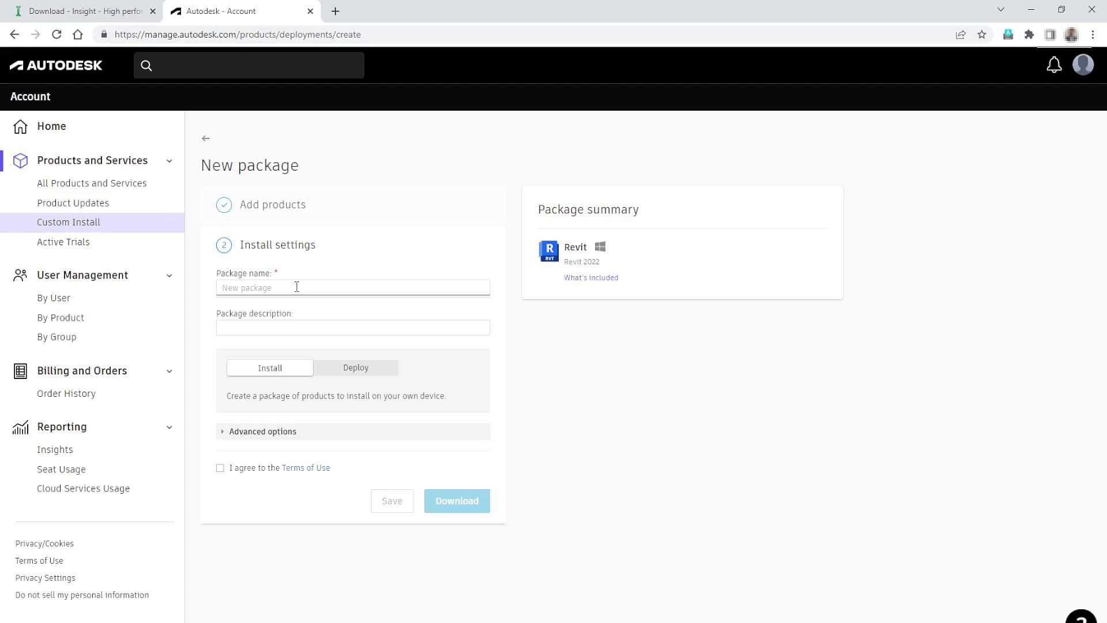
type("In")
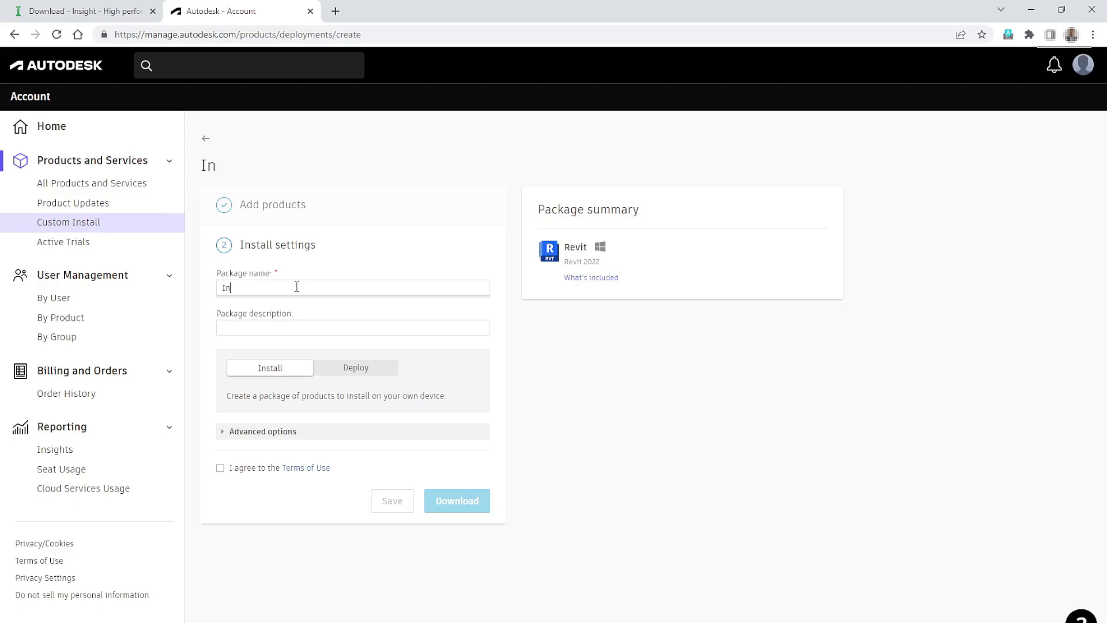
type("sight")
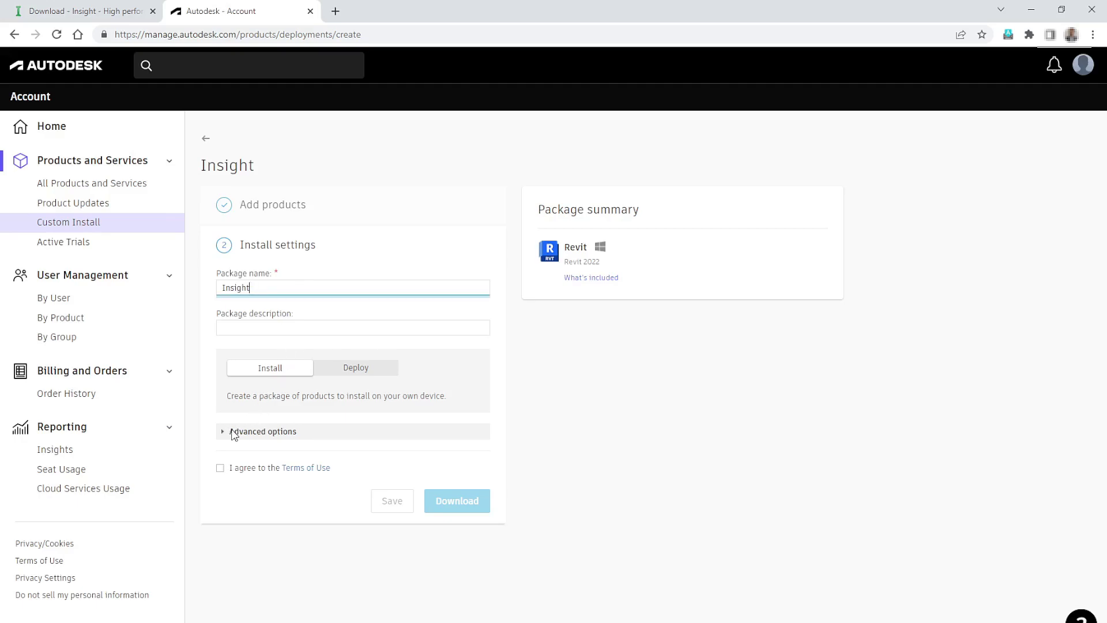
left_click(234, 433)
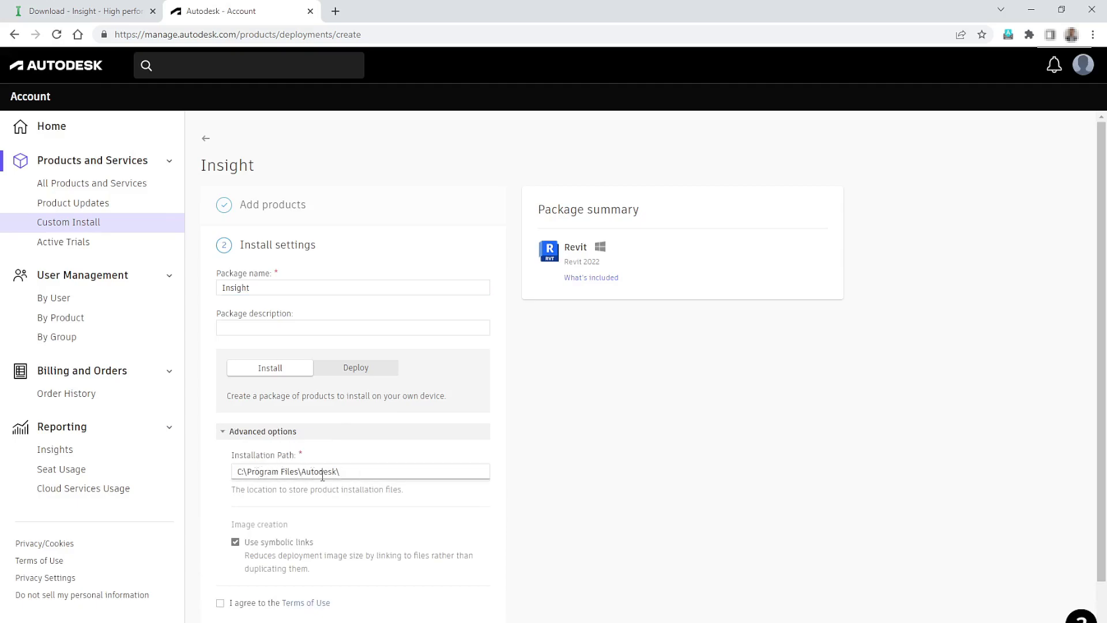
scroll(379, 431, "down", 1)
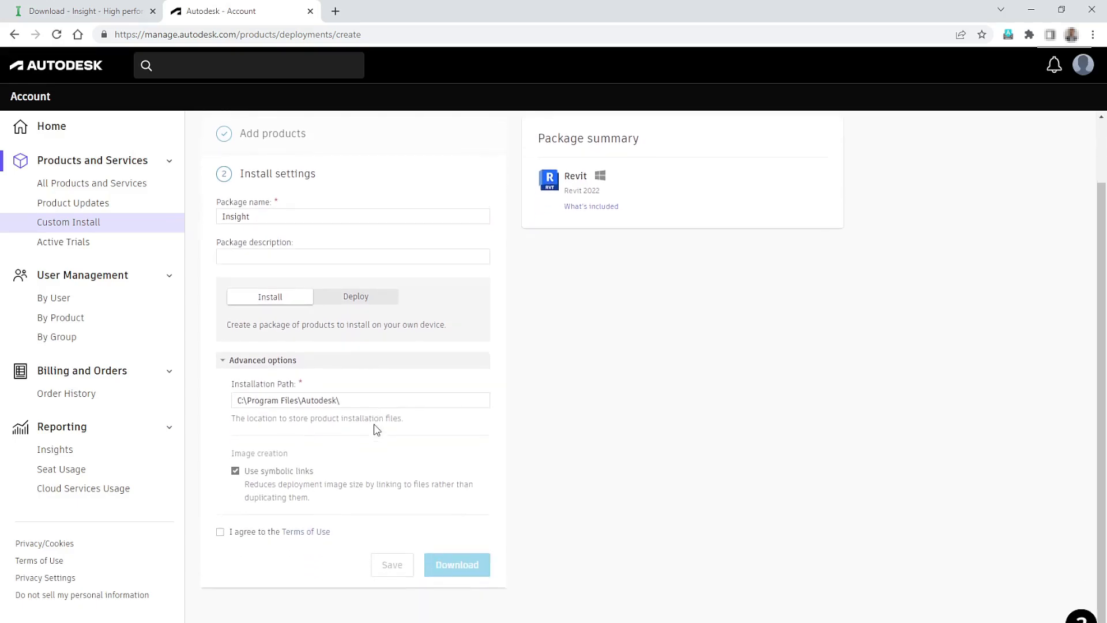
left_click(220, 532)
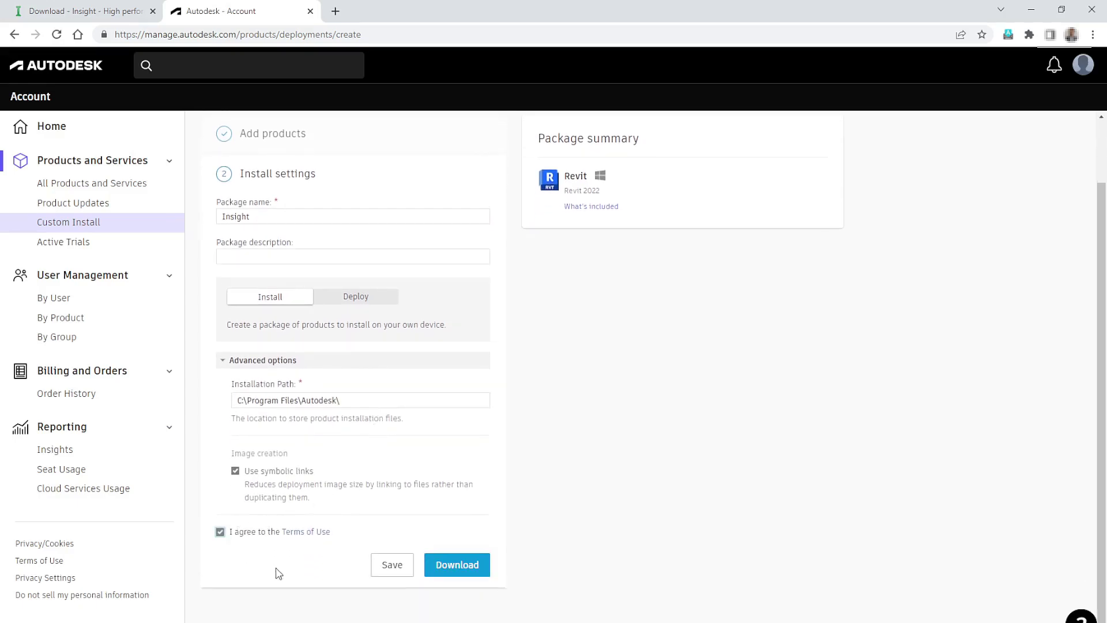
left_click(454, 576)
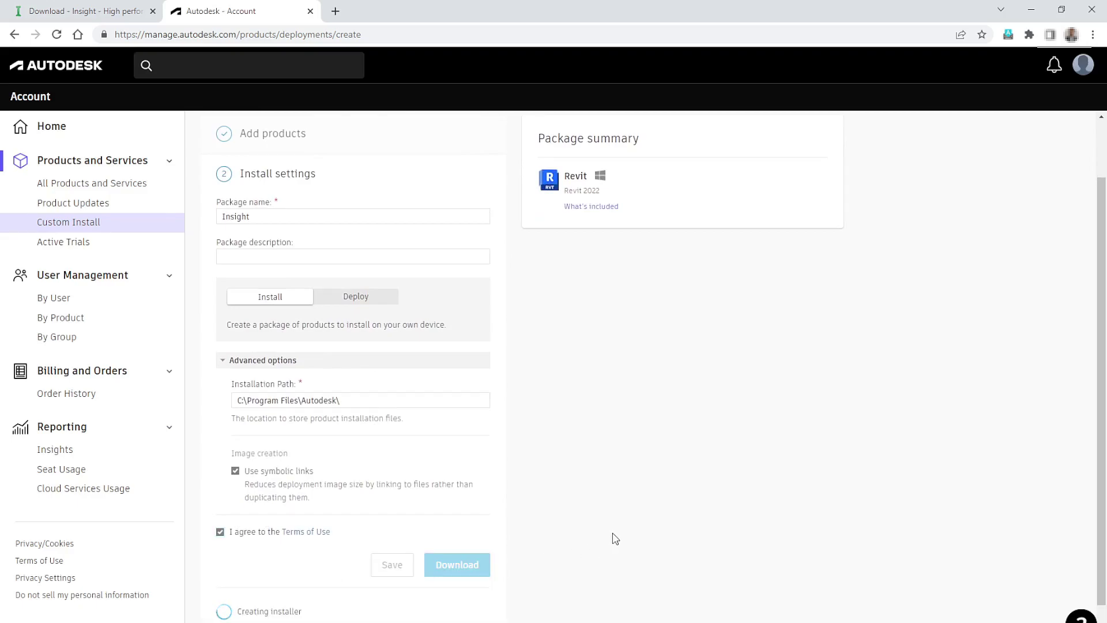